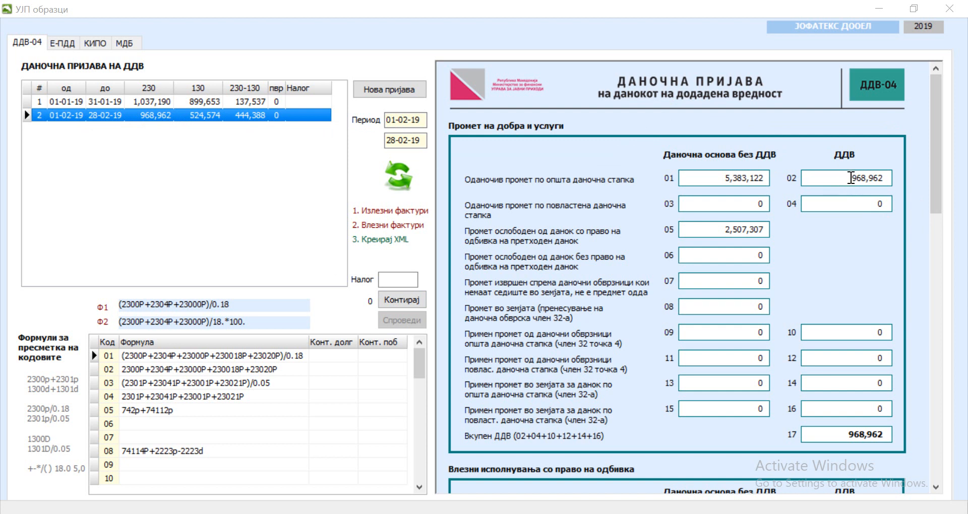
Examine the formulas for codes 01 and 02 and the output and input VAT sections of the February DDV-04 return.
left_click_drag(162, 365, 142, 394)
left_click_drag(139, 357, 138, 366)
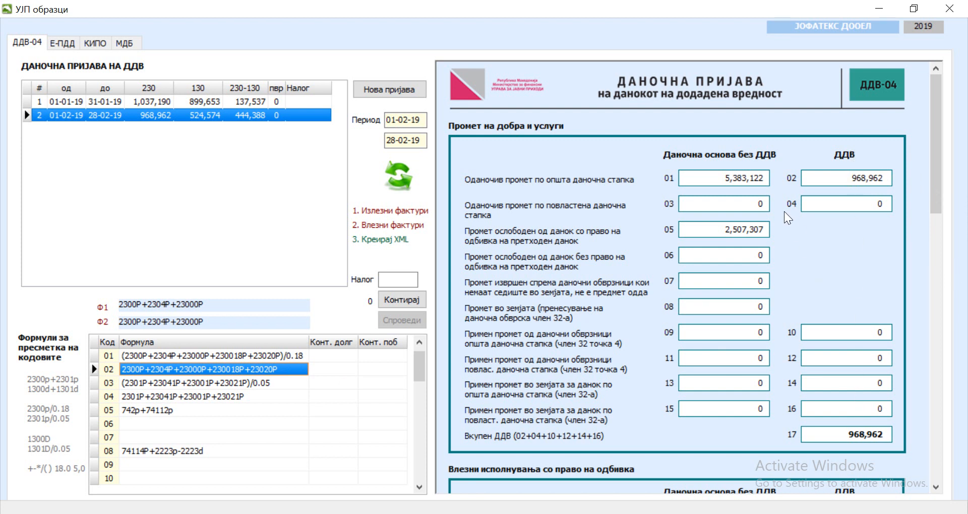
left_click(936, 469)
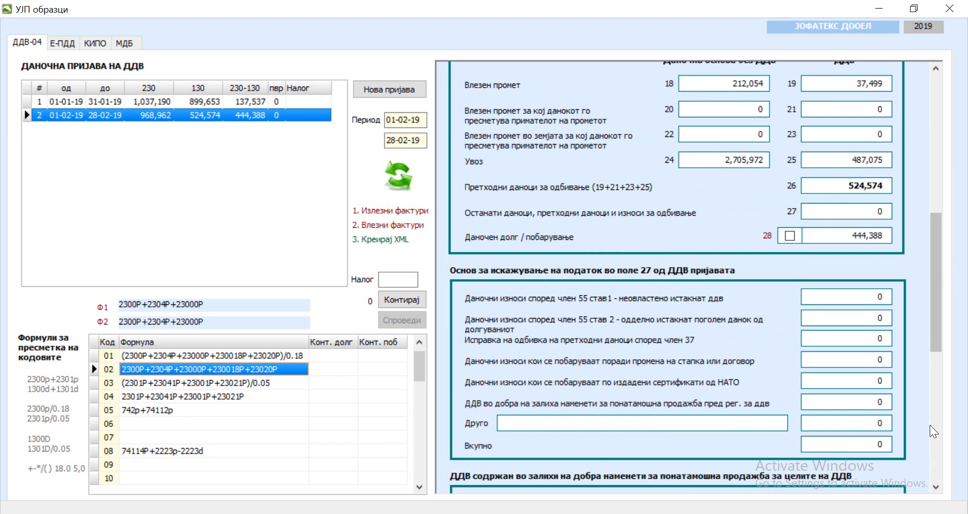
left_click(939, 64)
left_click(938, 64)
left_click(939, 63)
left_click(939, 64)
left_click(938, 64)
left_click(939, 63)
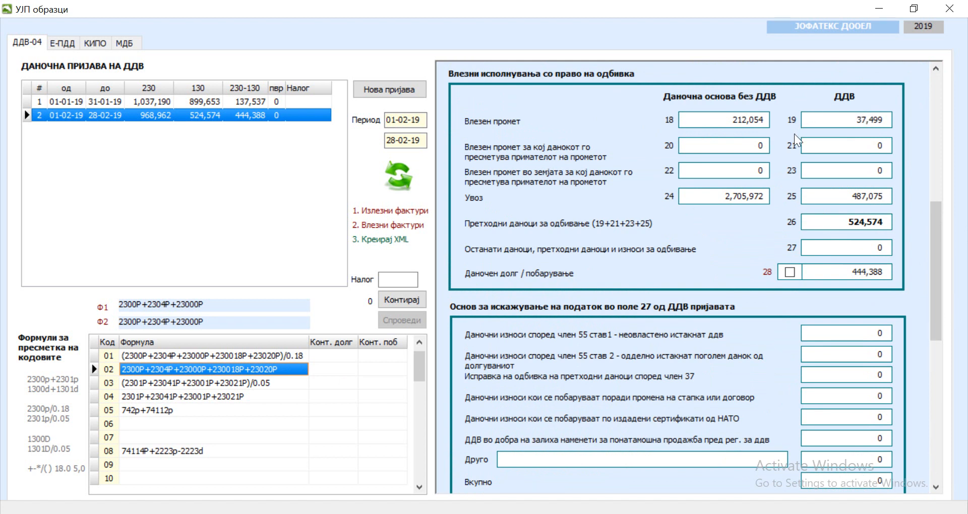
left_click_drag(936, 217, 933, 73)
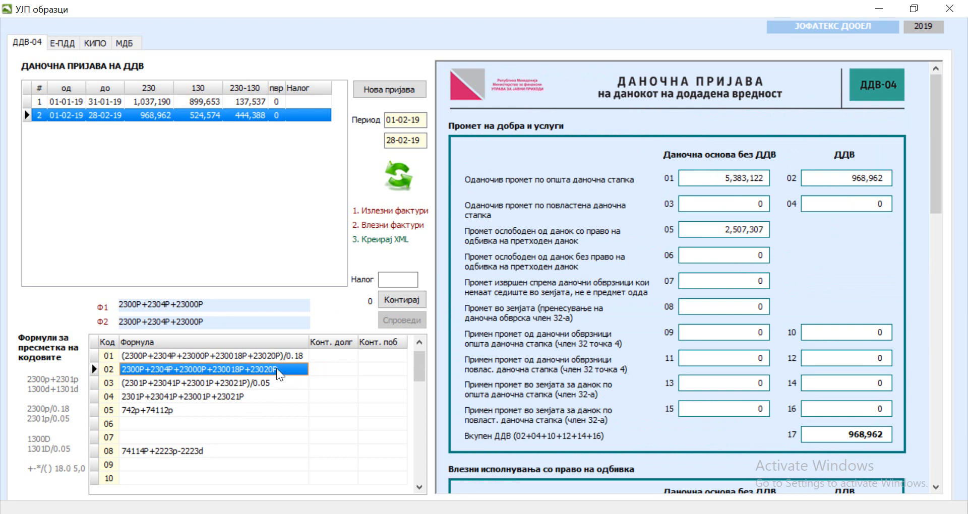
Generate the posting entries for the February return and compare the 2300, 2304, 23000 and 23020 lines with field 02.
left_click(394, 300)
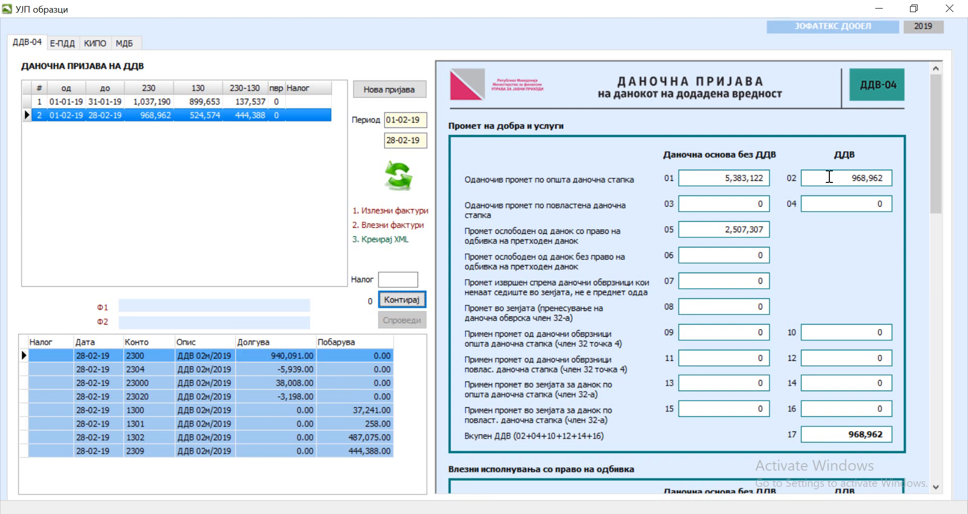
left_click(284, 357)
left_click(284, 368)
left_click(279, 383)
left_click(279, 394)
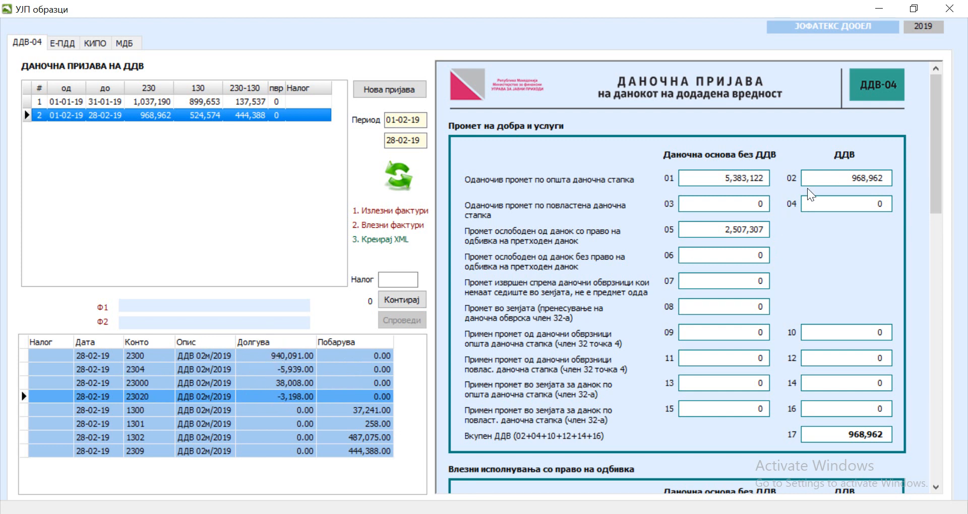
left_click(851, 178)
double_click(850, 177)
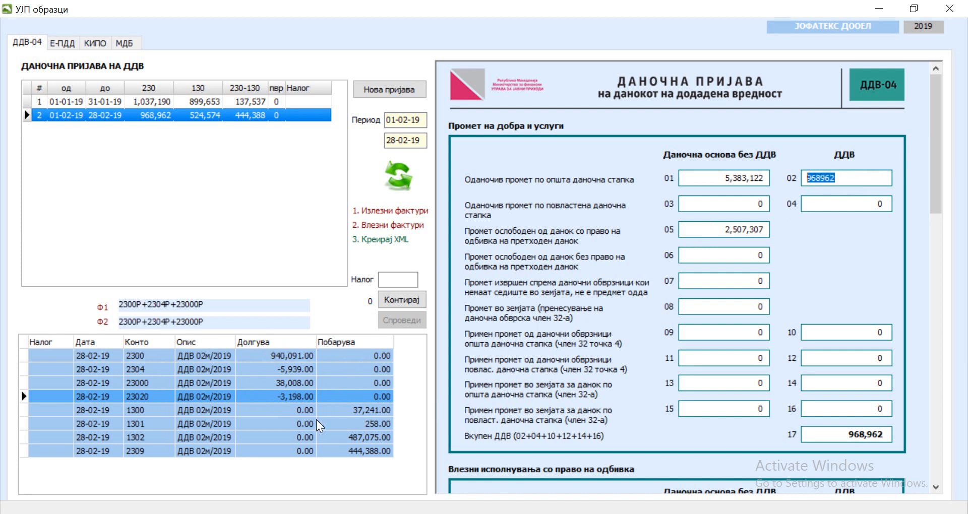
Compare the entries for accounts 1300, 1301 and 1302 with input VAT fields 19 and 25 of the return.
left_click(287, 410)
left_click(936, 487)
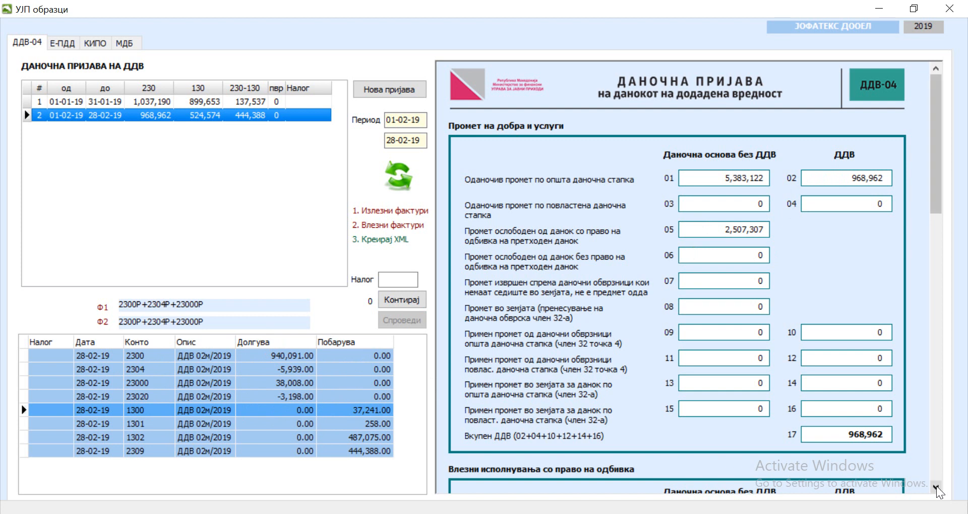
left_click_drag(936, 487, 936, 488)
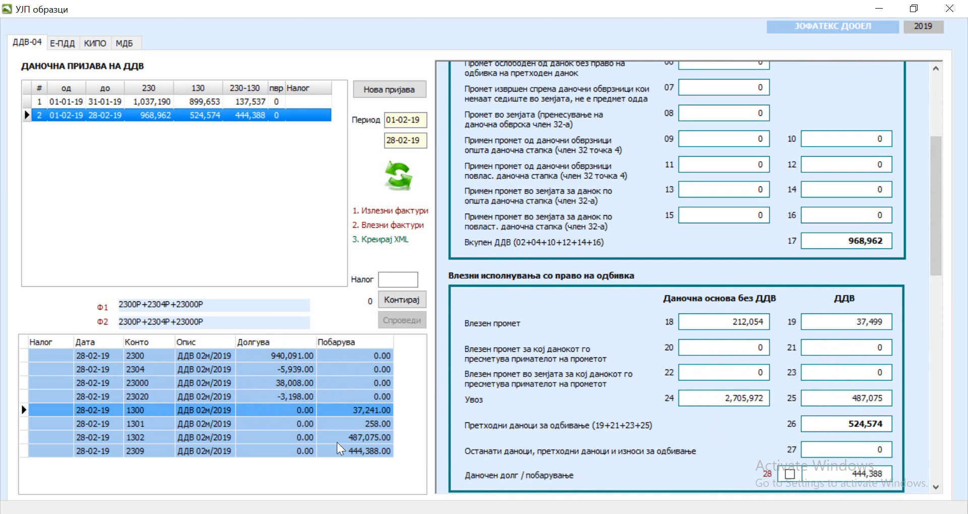
left_click(361, 421)
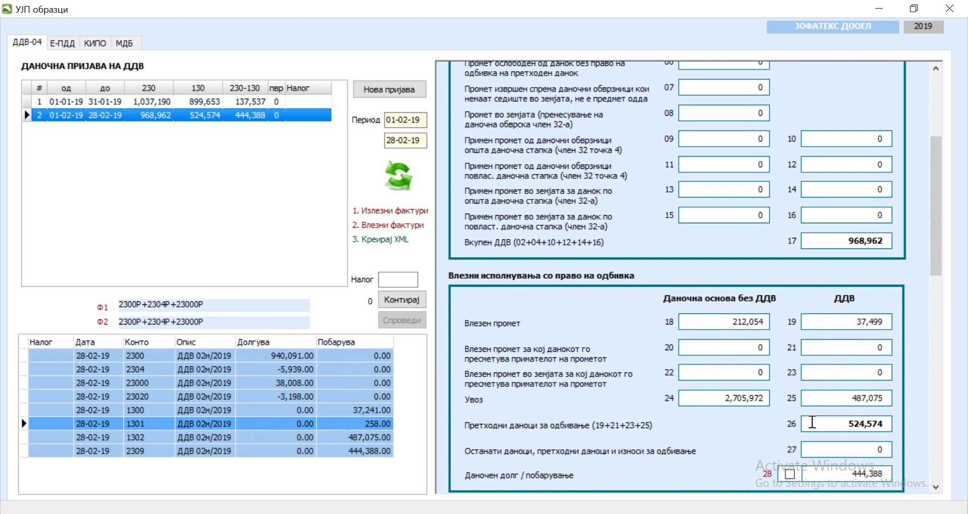
left_click(857, 399)
left_click(349, 438)
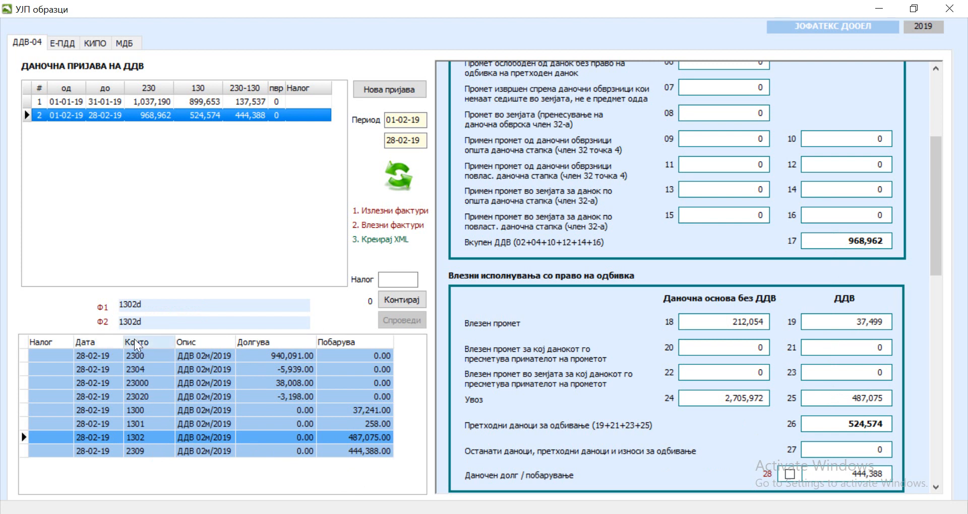
Check the credit account assigned to code 28 in the formula list against field 28, and inspect its 2309 line in the regenerated entries.
left_click(59, 342)
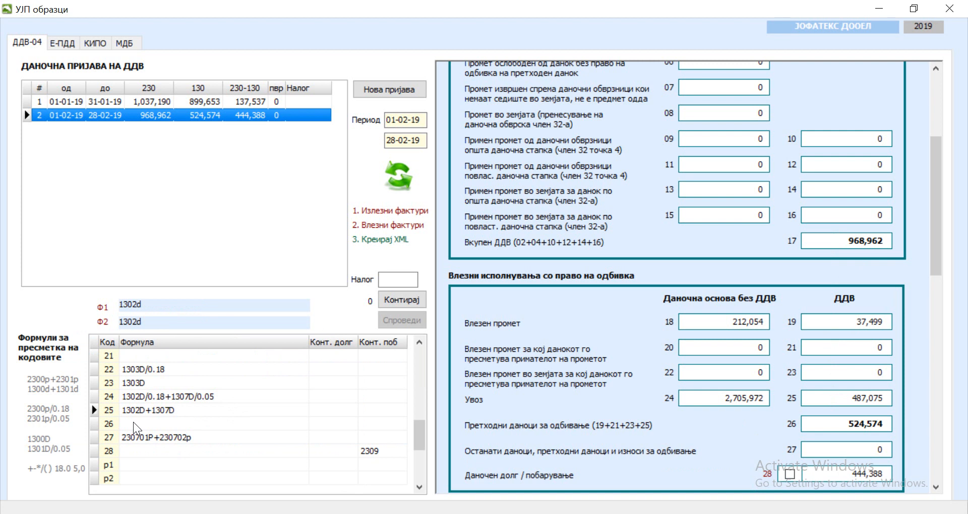
left_click(138, 437)
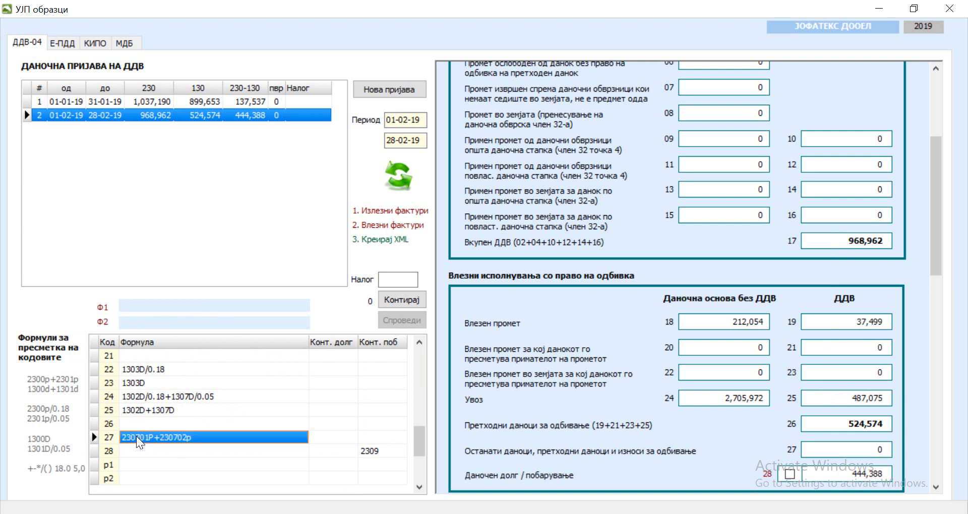
left_click(194, 451)
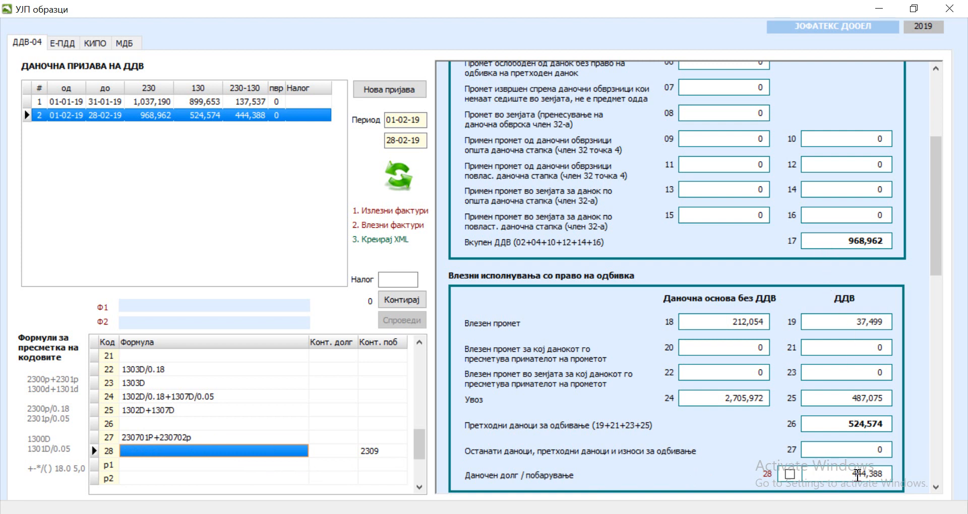
left_click(379, 450)
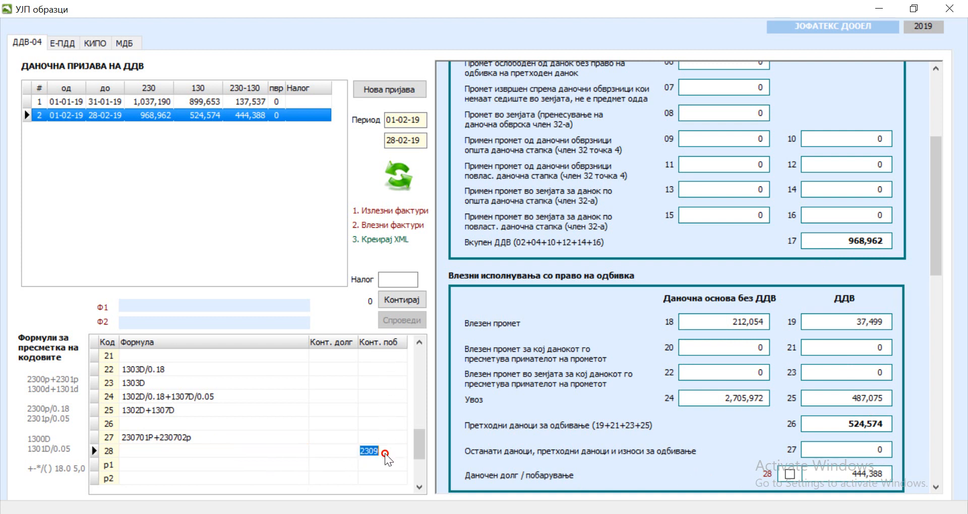
left_click(374, 453)
left_click(885, 474)
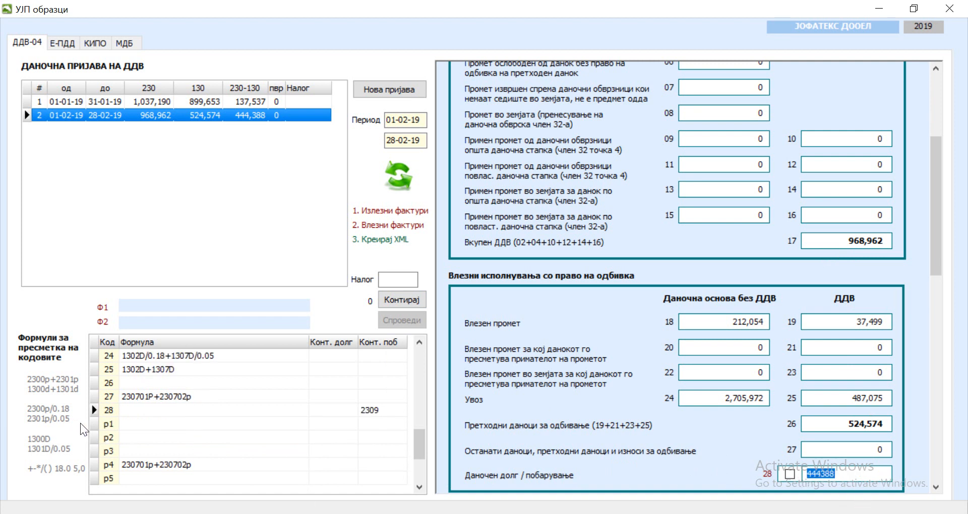
left_click(339, 409)
left_click(400, 299)
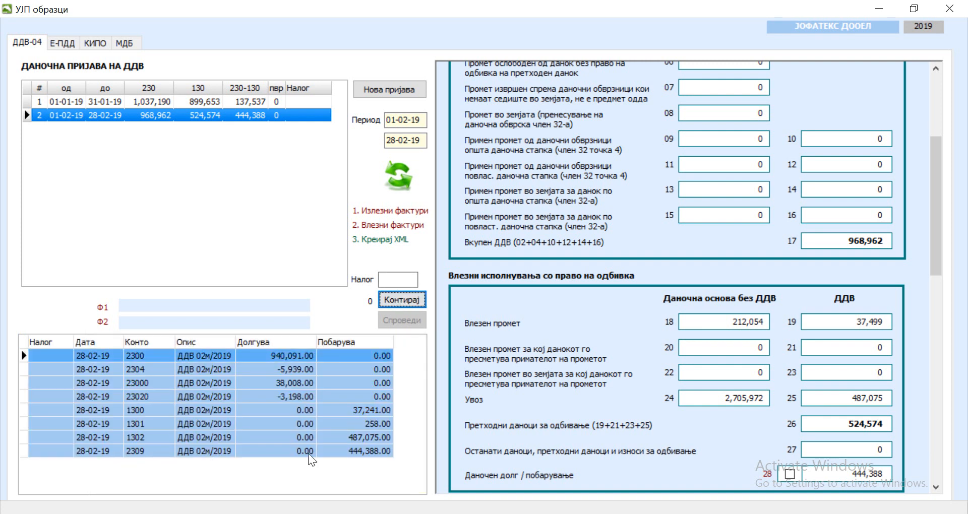
left_click(137, 450)
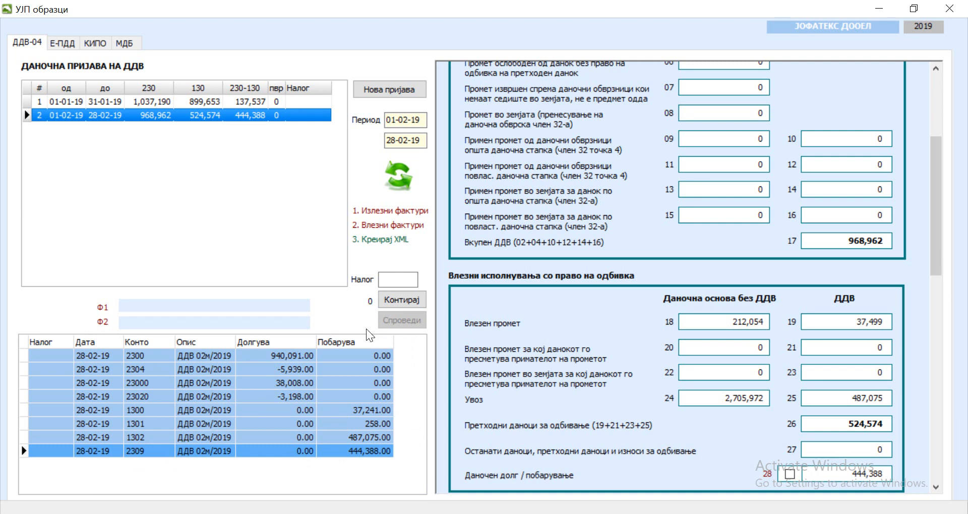
Examine the formulas for codes 02 and 04 and the tax base amount in field 01 of the return.
left_click(60, 342)
left_click_drag(416, 469, 413, 347)
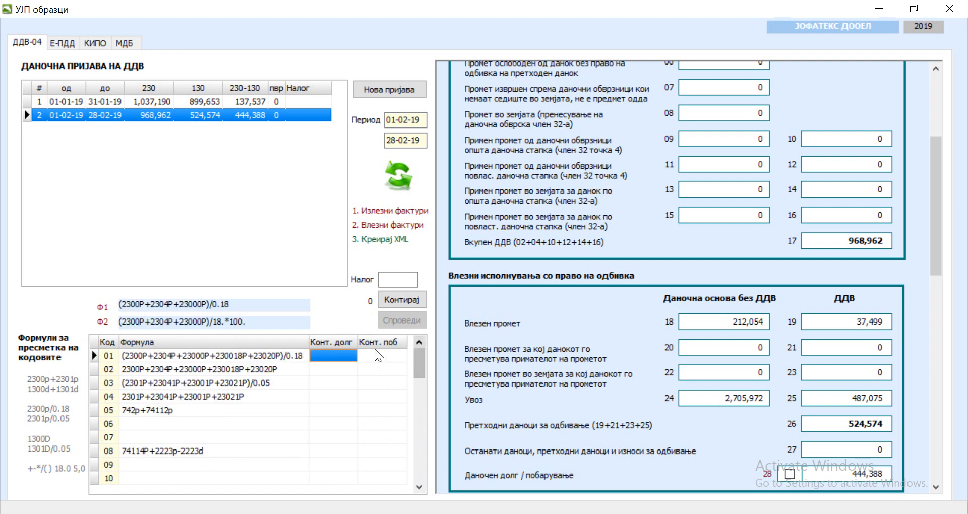
left_click(139, 367)
left_click(134, 394)
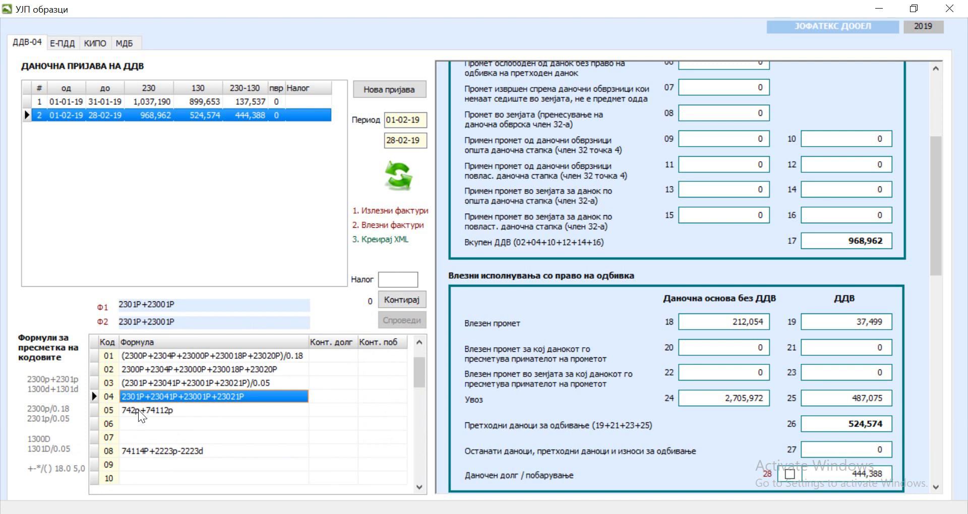
left_click(151, 370)
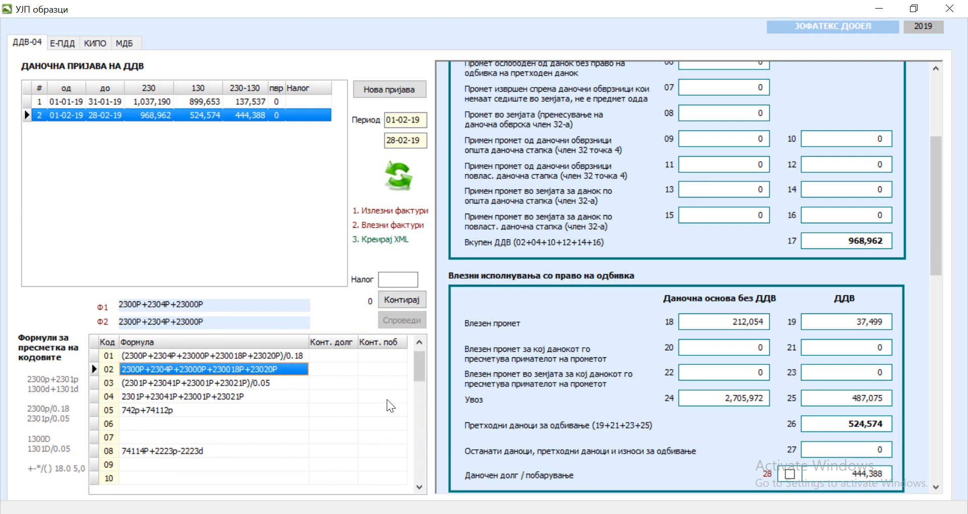
left_click_drag(937, 184, 913, 124)
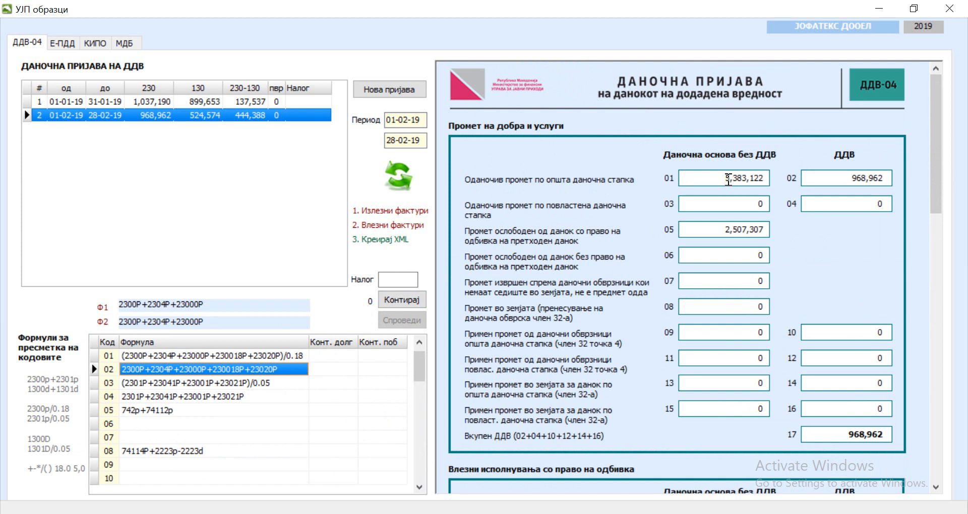
left_click_drag(764, 176, 678, 175)
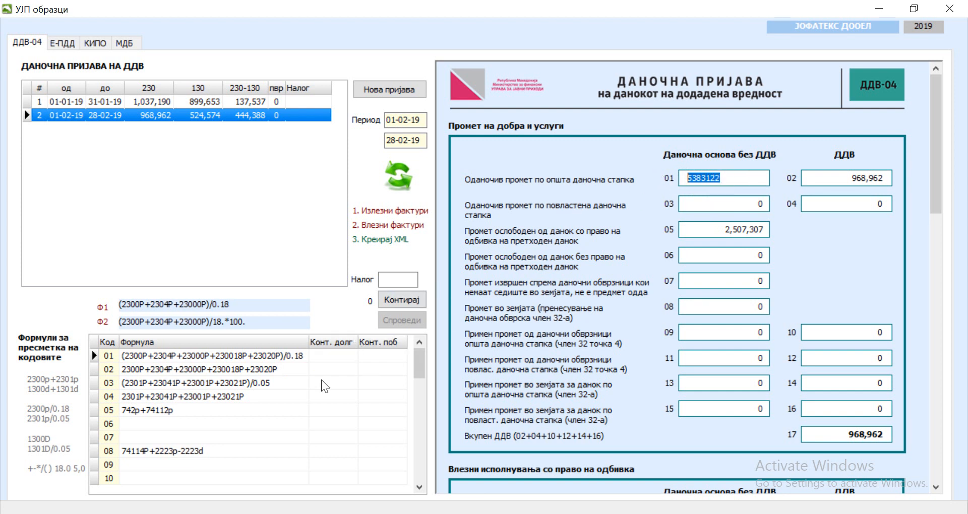
Assign debit account 99001 and credit account 99002 to code 01 in the formula list.
left_click(328, 357)
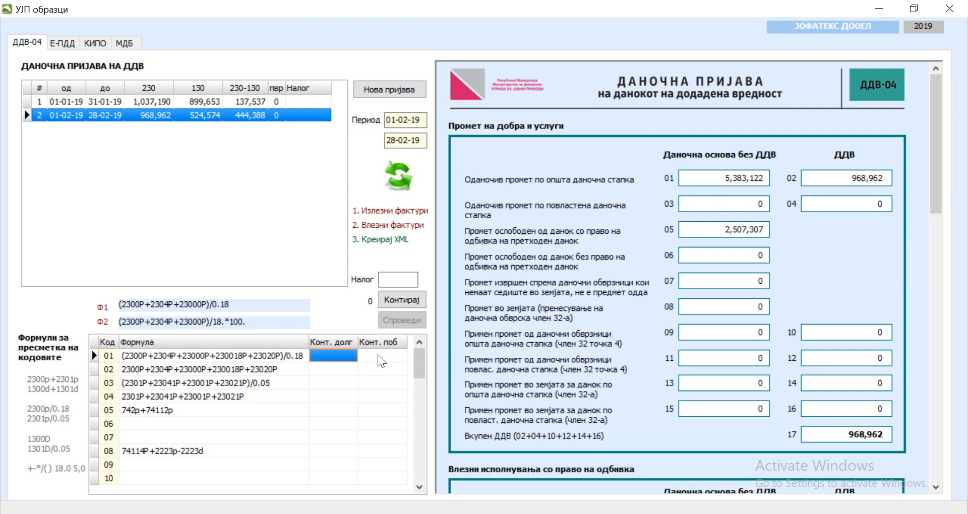
left_click(333, 355)
type("99001")
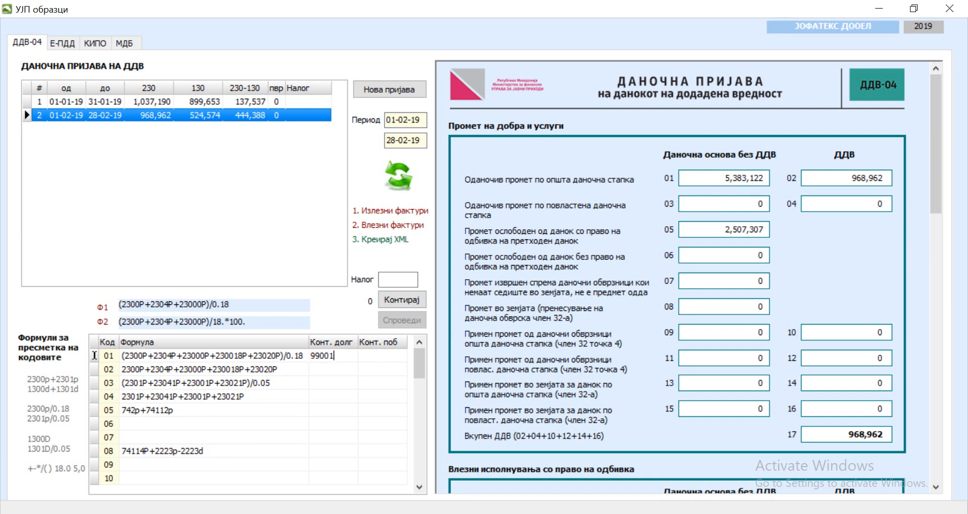
key("Tab")
type("99000")
key("BackSpace")
type("2")
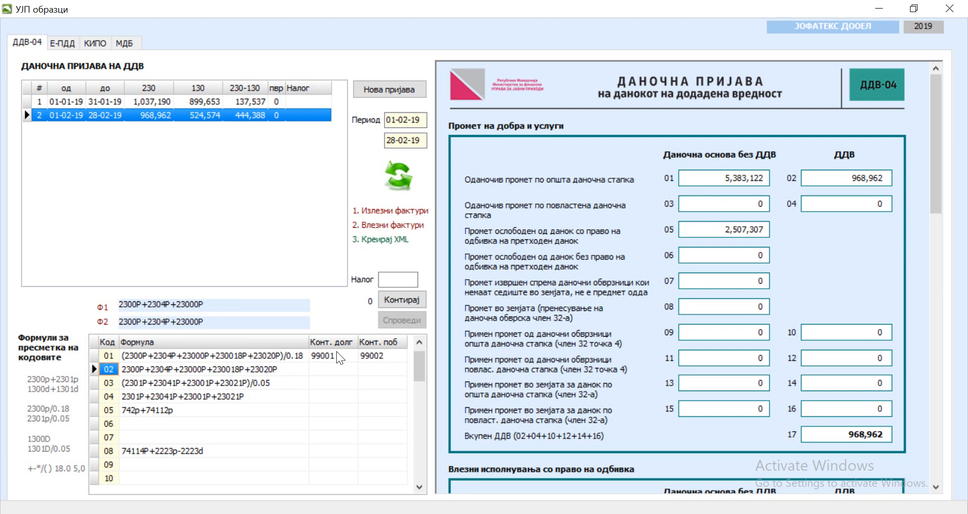
left_click(348, 370)
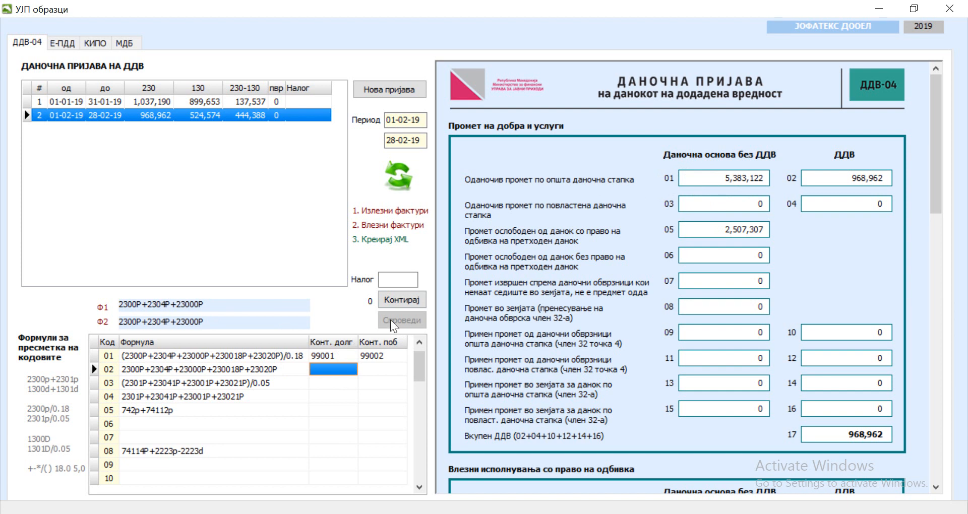
Regenerate the posting entries and check the lines for accounts 99001 and 99002.
left_click(406, 294)
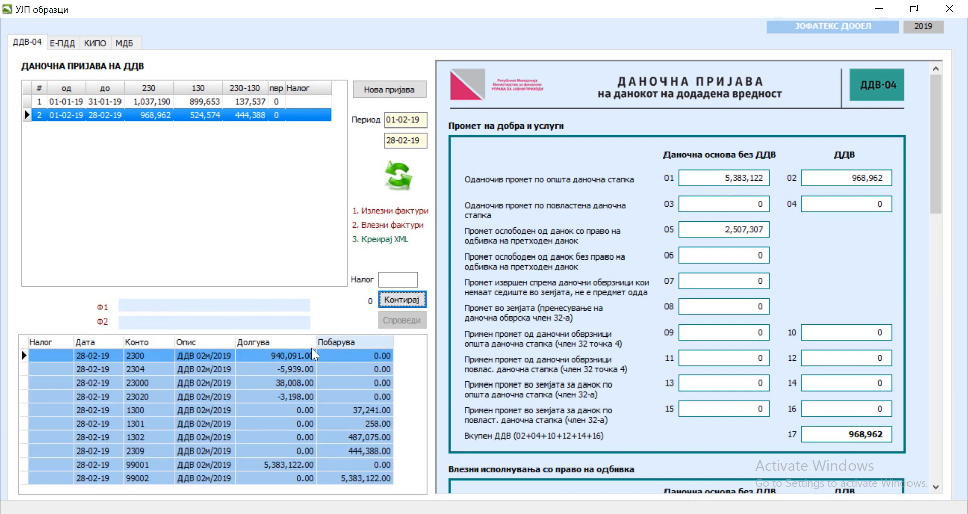
left_click(151, 465)
left_click(150, 474)
left_click(151, 464)
left_click(148, 477)
left_click(148, 467)
left_click(147, 476)
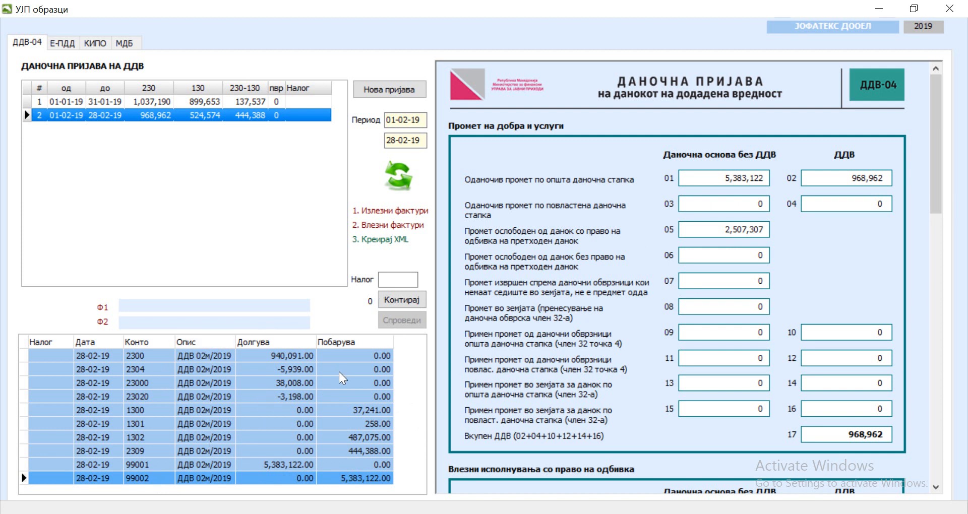
Return to the formula list and set the journal voucher number (Налог) of the February return to 90-0002.
left_click(394, 279)
left_click(210, 346)
left_click(395, 280)
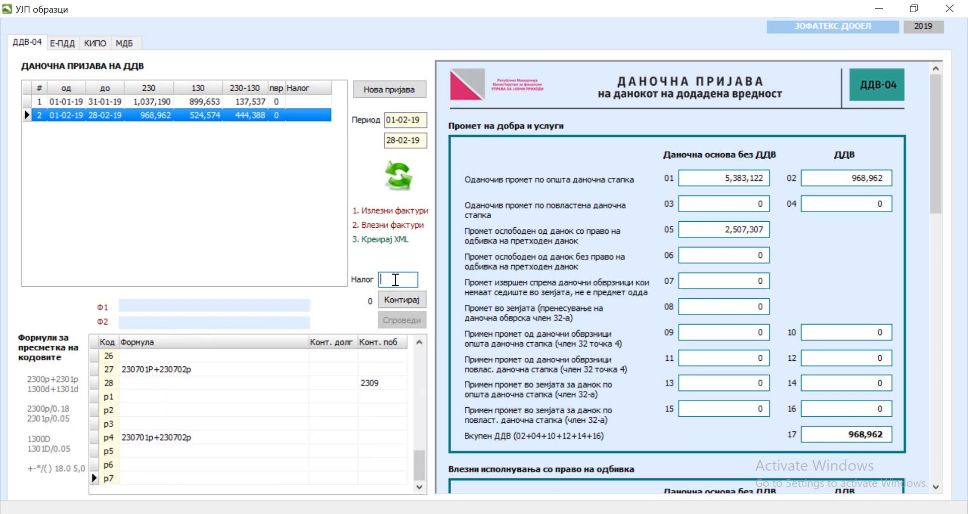
type("90-0002")
key("Tab")
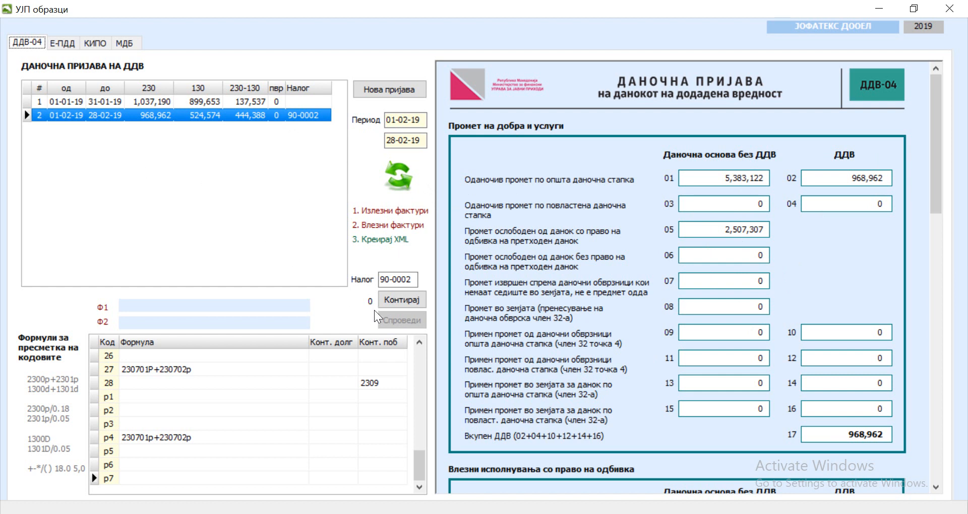
Generate the entries under voucher 90-0002, post them to financial accounting, and return to the VAT return form.
left_click(401, 300)
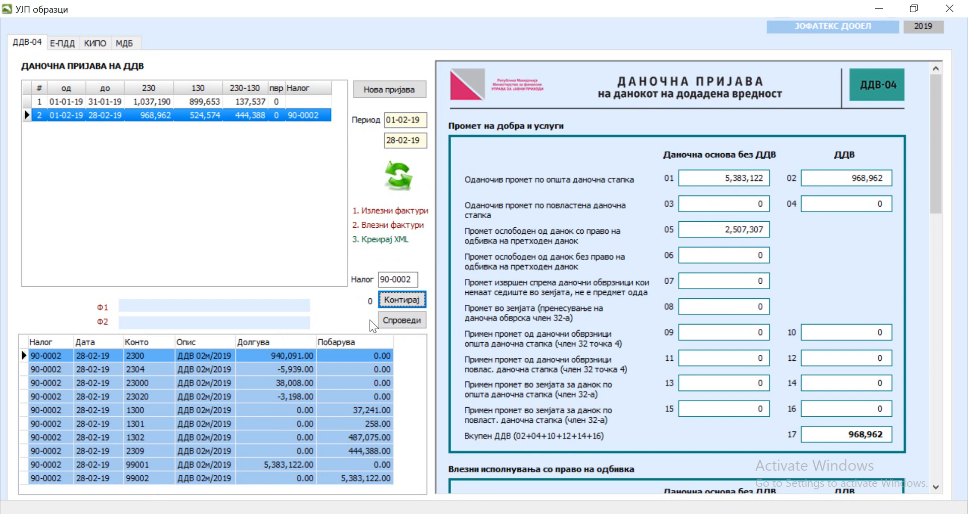
left_click(400, 319)
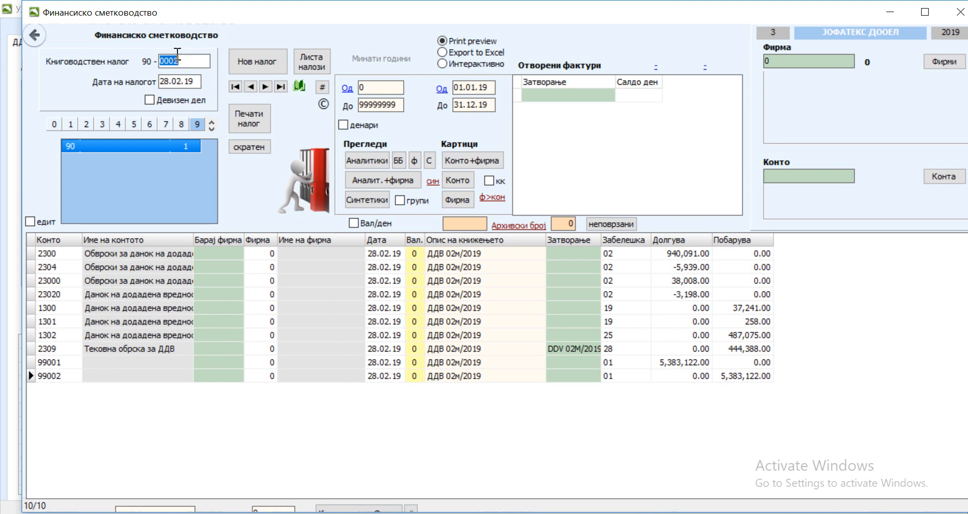
left_click(11, 88)
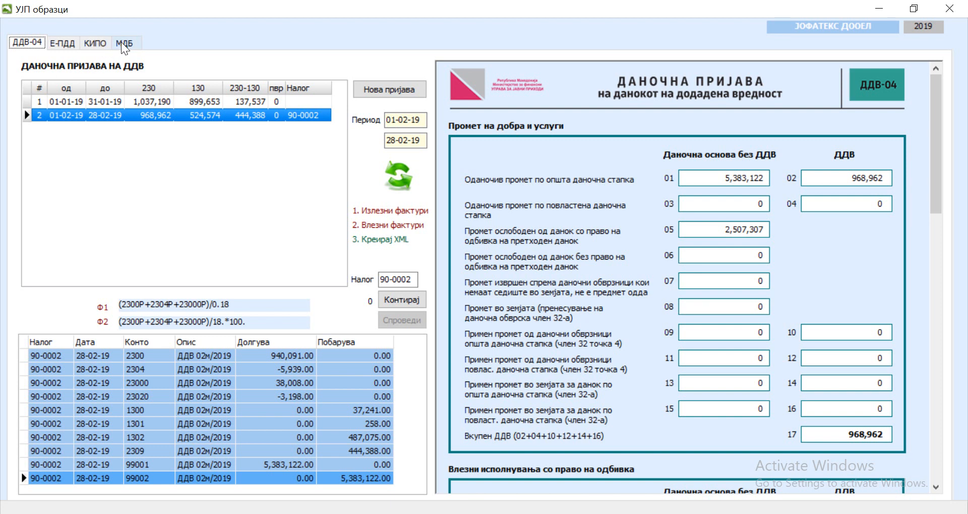
left_click(102, 342)
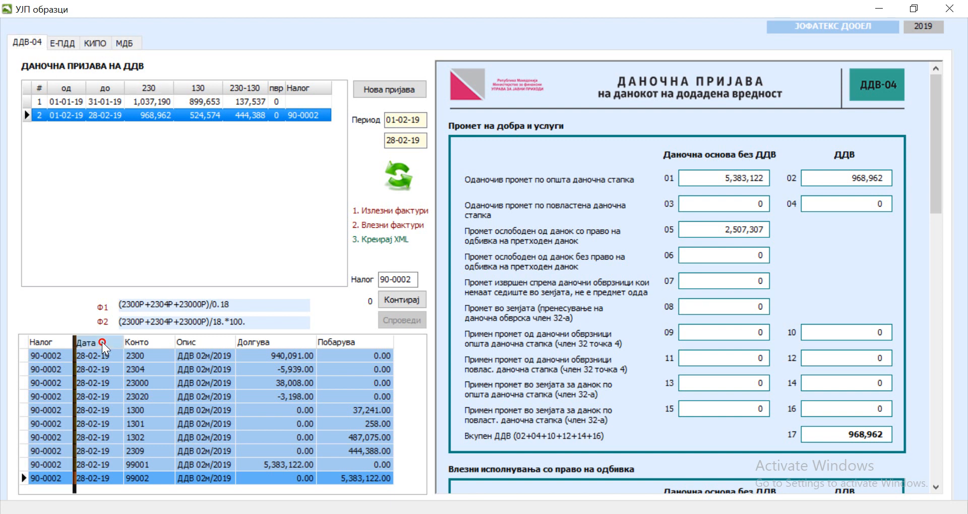
Open the monthly tax balance (МДБ) and generate the accounting entries for the month 2 profit tax advance.
left_click(127, 45)
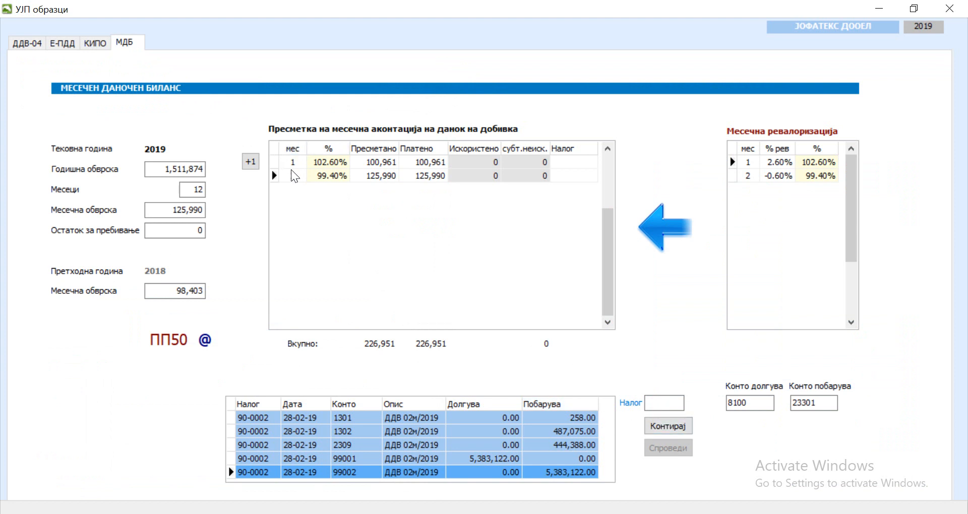
left_click(332, 176)
left_click(678, 427)
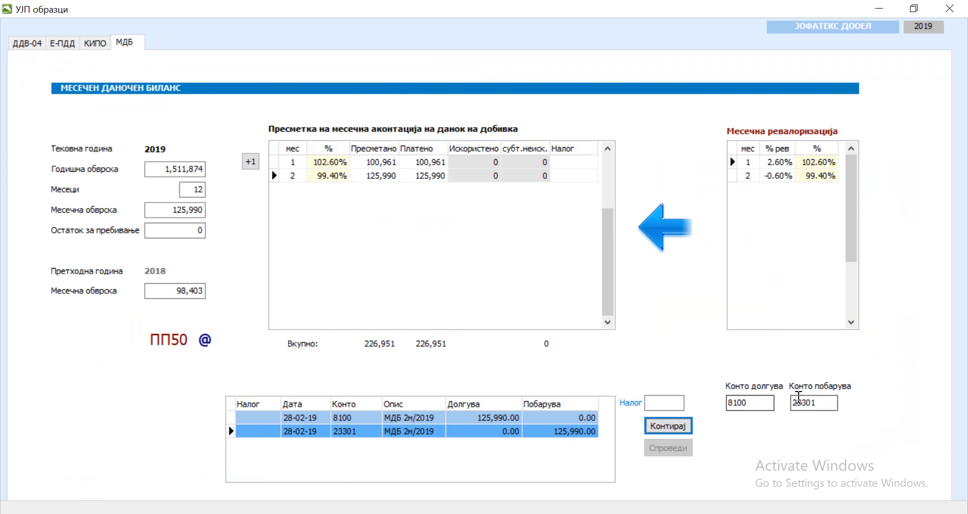
left_click(382, 176)
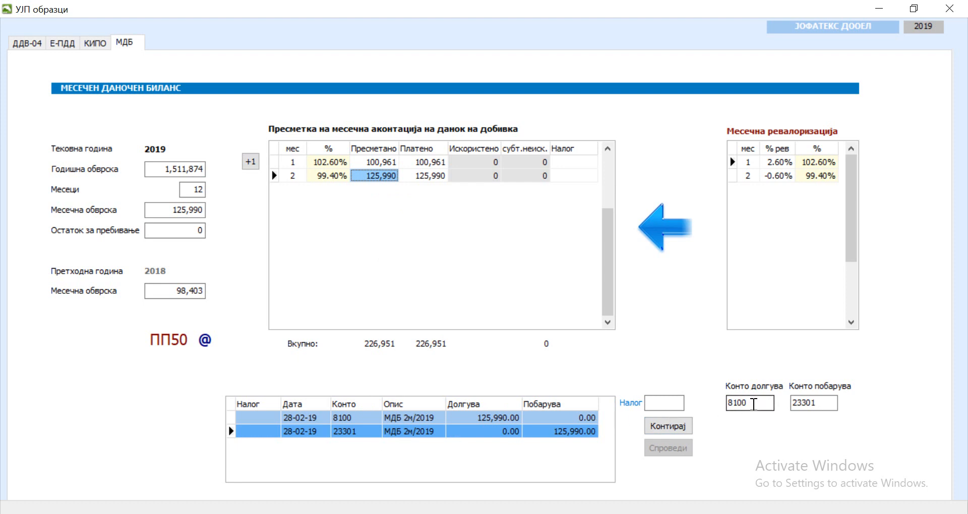
Try regenerating the monthly advance entries with credit account 23302, and set the credit account back to 23301.
left_click_drag(759, 403, 706, 409)
left_click_drag(815, 406, 727, 411)
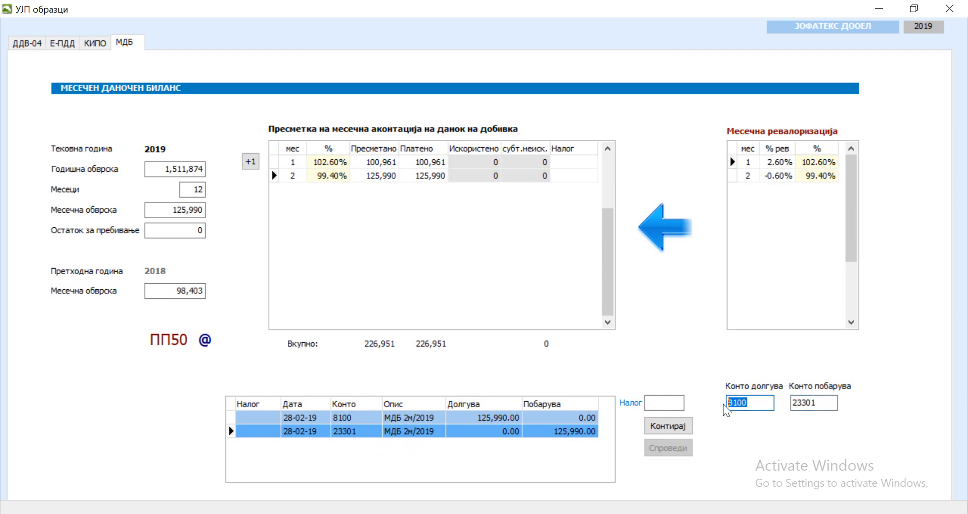
left_click(801, 403)
double_click(801, 403)
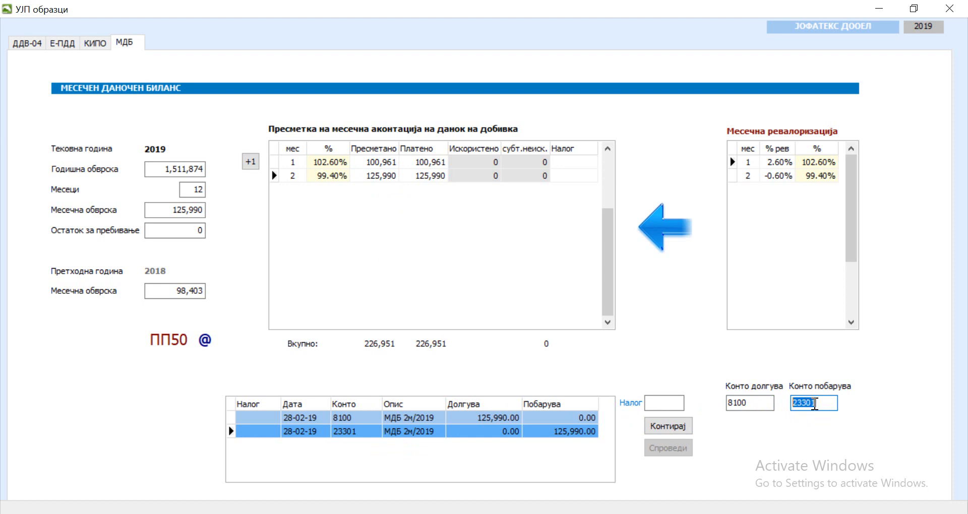
left_click_drag(816, 404, 811, 405)
type("2")
left_click(655, 426)
left_click(346, 430)
left_click_drag(810, 403, 815, 402)
type("1")
Generate the month 2 advance entries under voucher (Налог) 90-0002 and post them to financial accounting.
left_click(678, 404)
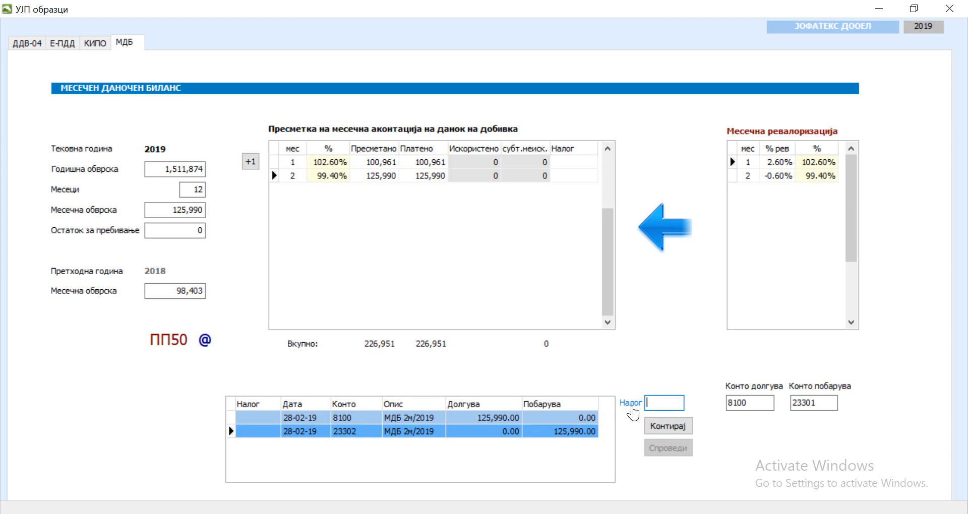
type("90-0002")
left_click(661, 423)
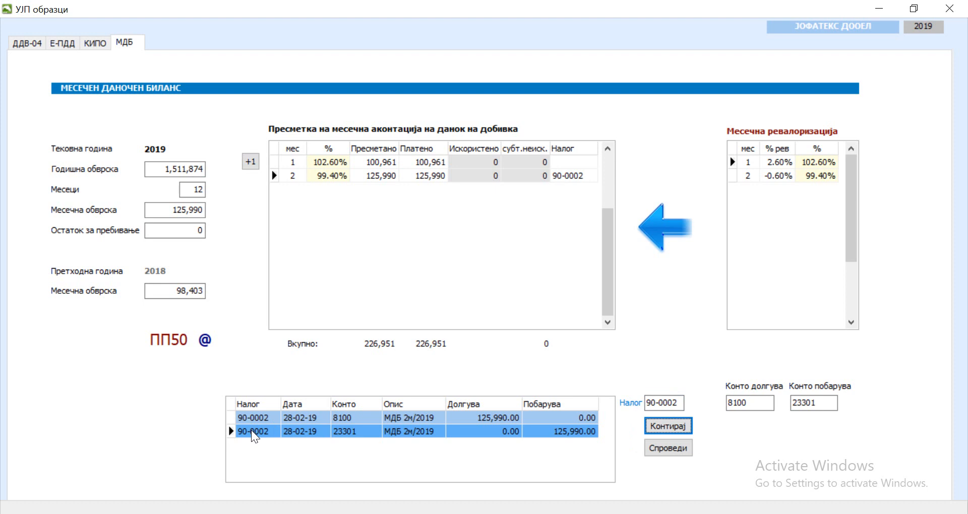
left_click(660, 446)
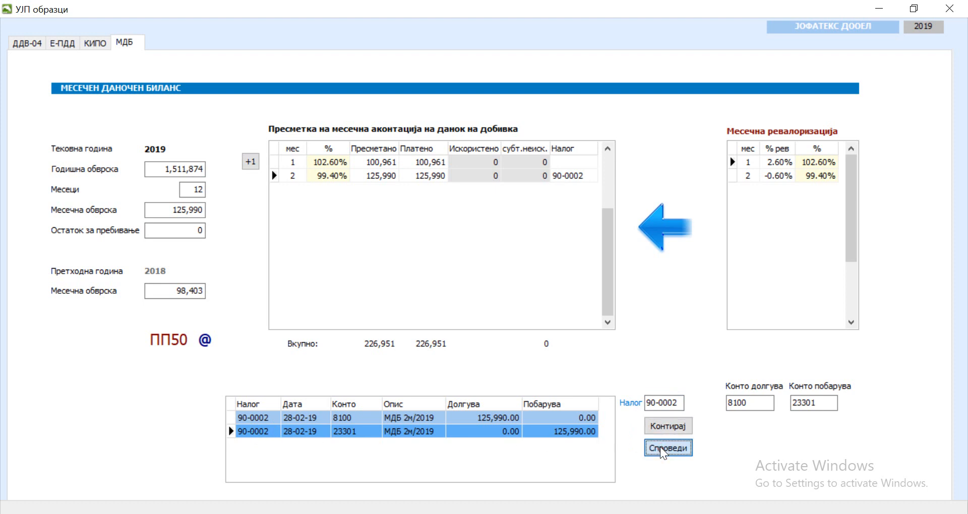
Check the posted lines for accounts 8100 and 23301 in financial accounting, and return to the DDV-04 VAT return.
left_click(114, 390)
left_click(113, 400)
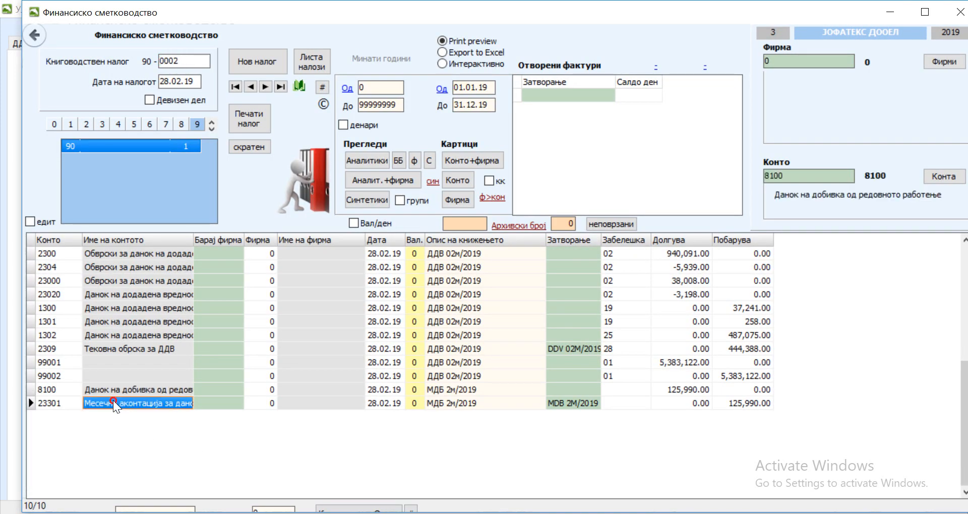
left_click(113, 392)
left_click(113, 401)
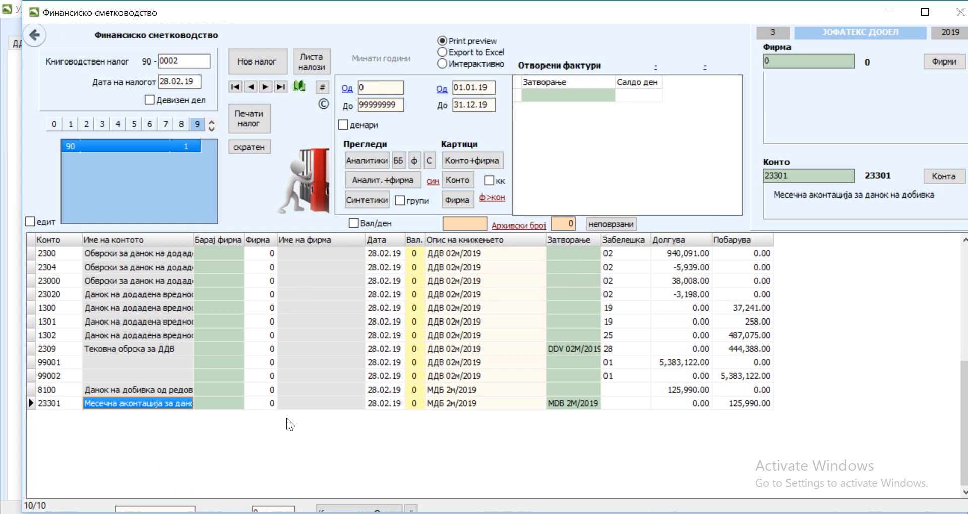
left_click(5, 237)
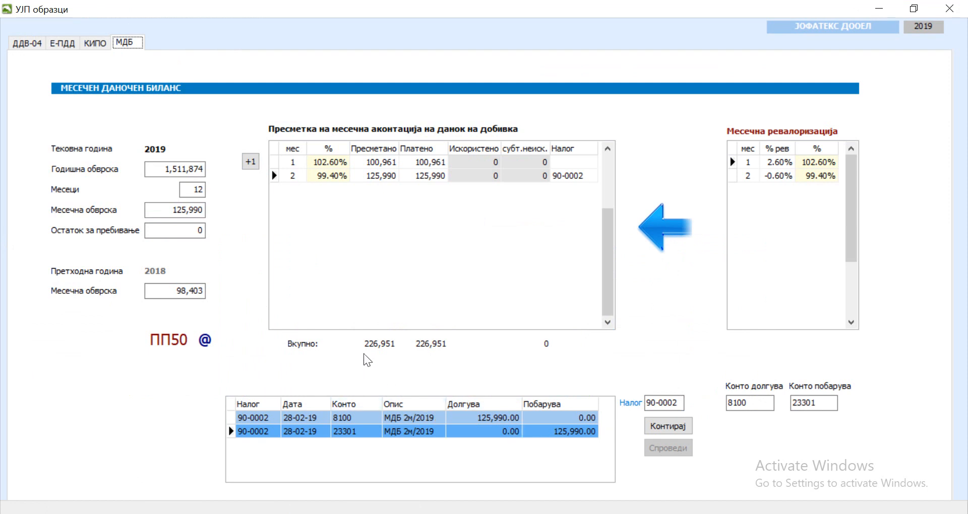
left_click(16, 41)
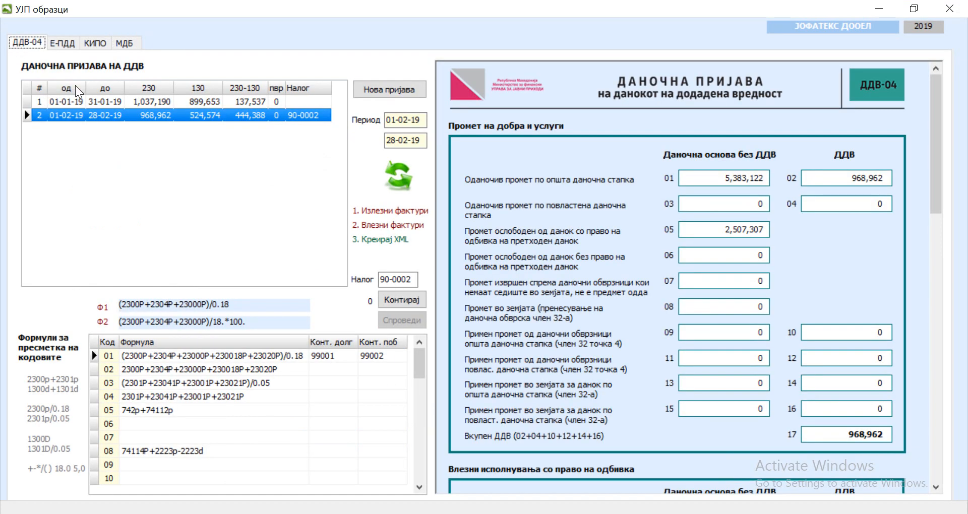